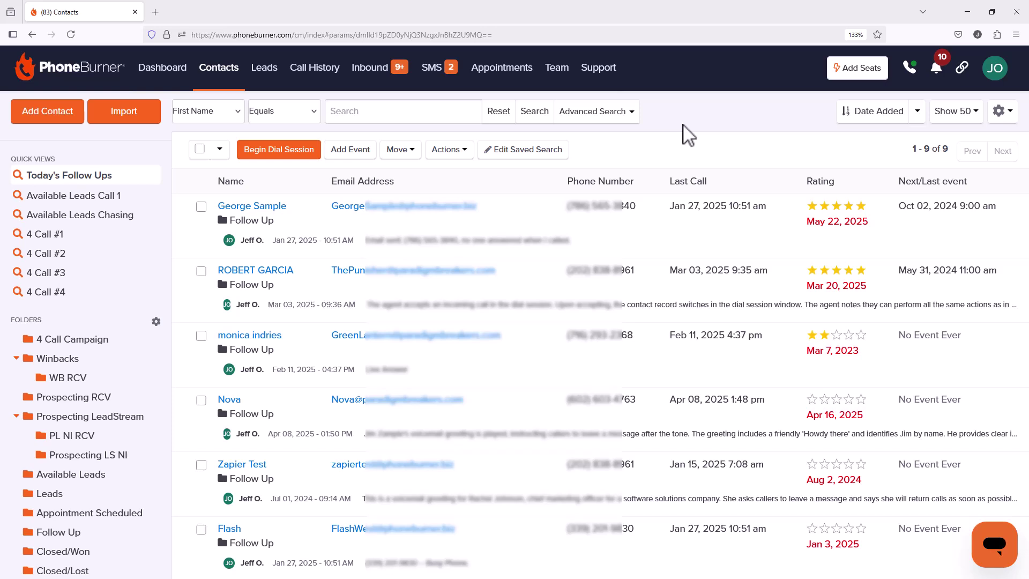
# - Open the advanced contact search with only the Contact Activity category expanded and review the available activity types
pyautogui.click(587, 111)
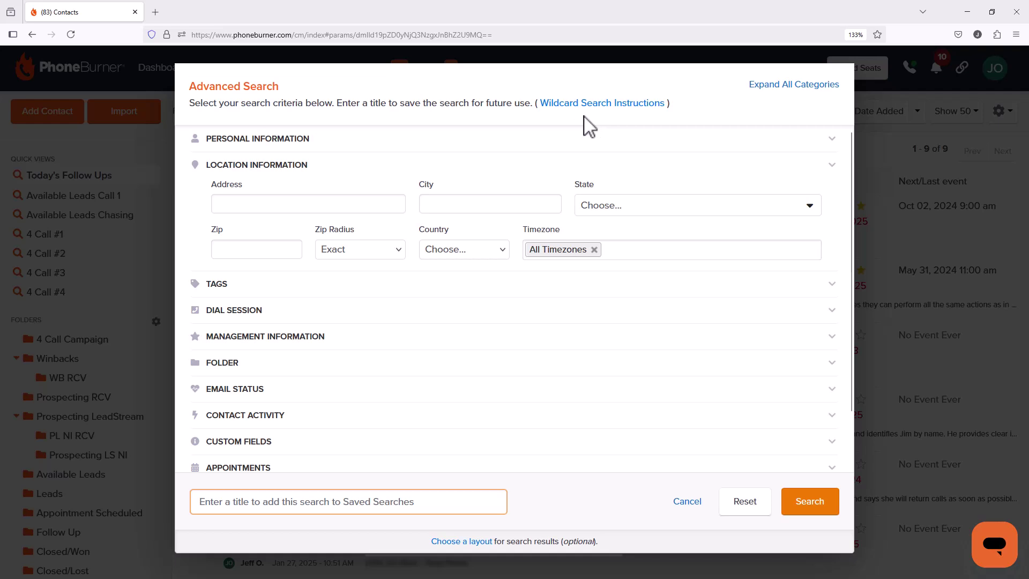
pyautogui.click(303, 140)
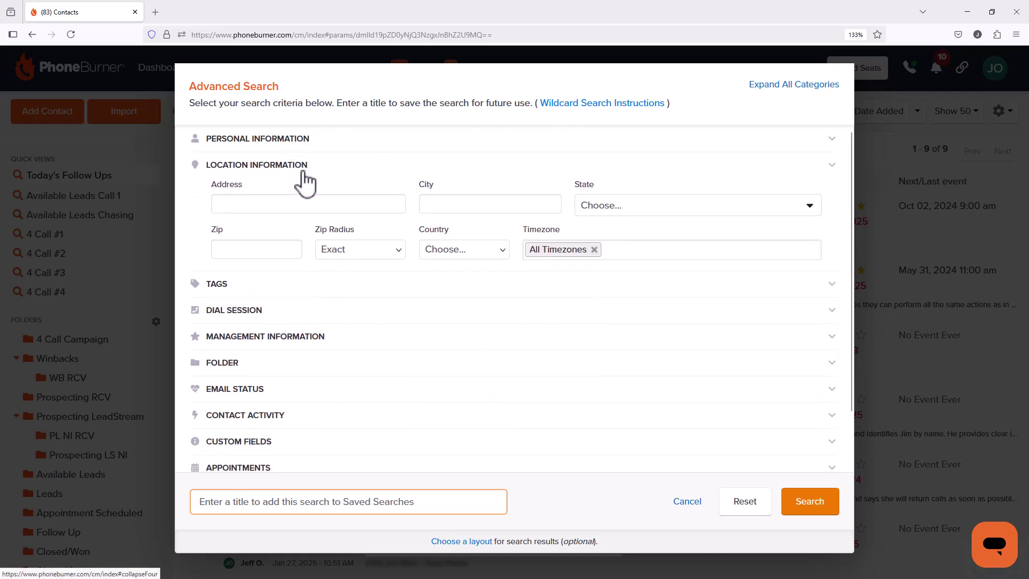
pyautogui.click(302, 167)
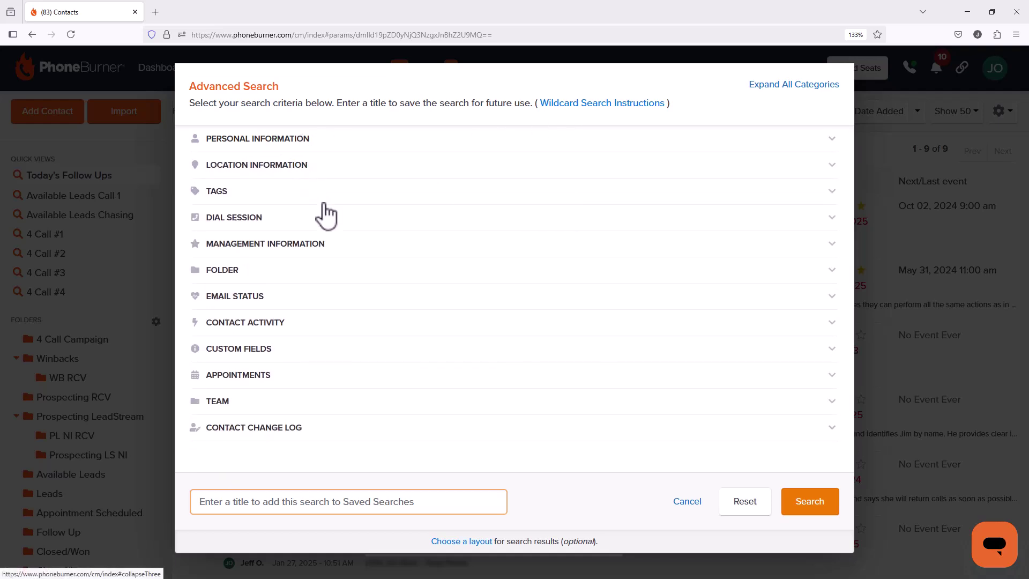
pyautogui.click(247, 327)
pyautogui.scroll(-1, 381, 219)
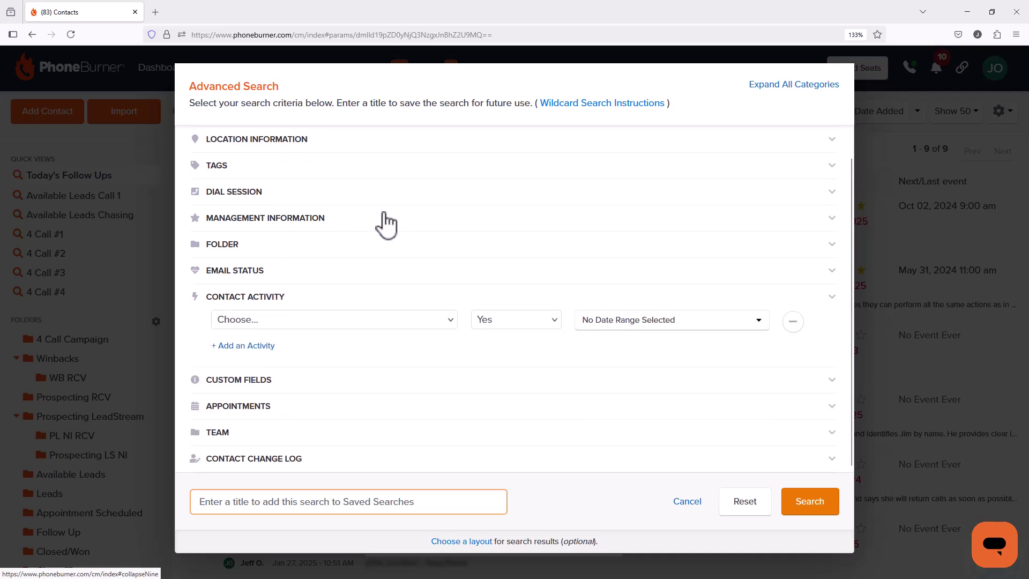
pyautogui.click(387, 322)
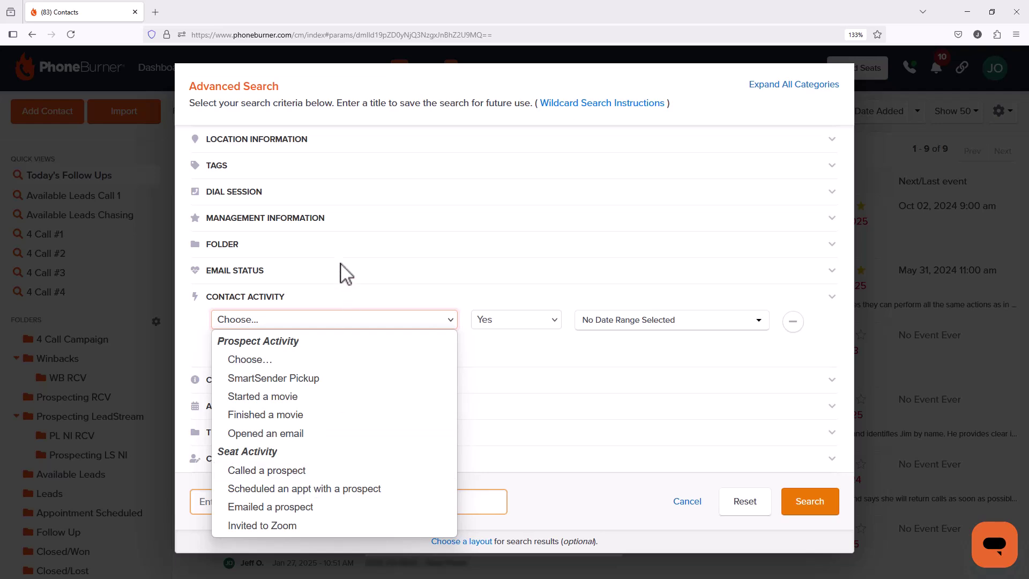
# - Expand the Dial Session category and compare its call criteria with the Contact Activity criteria
pyautogui.click(277, 194)
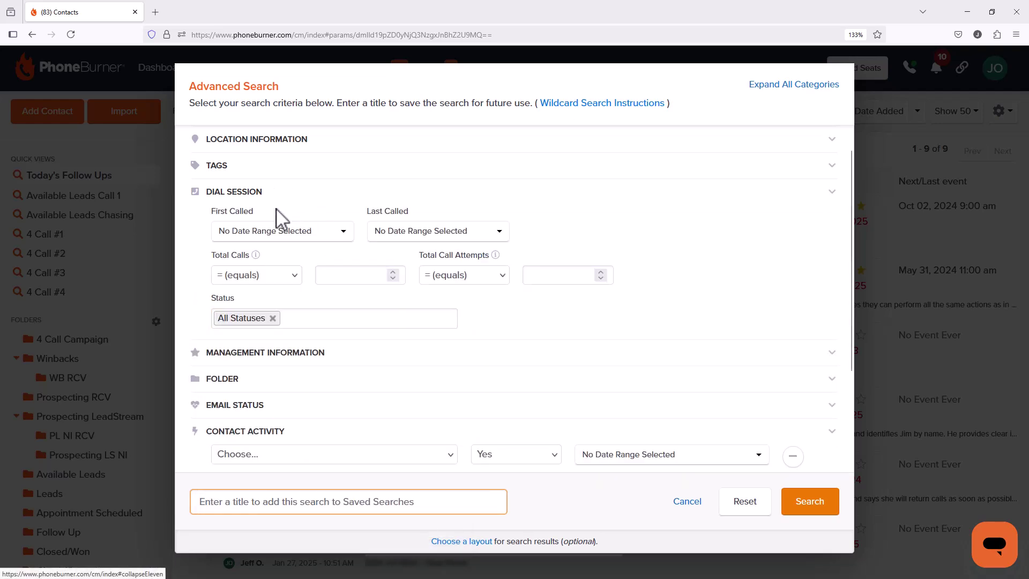
pyautogui.scroll(-2, 271, 212)
pyautogui.scroll(2, 275, 217)
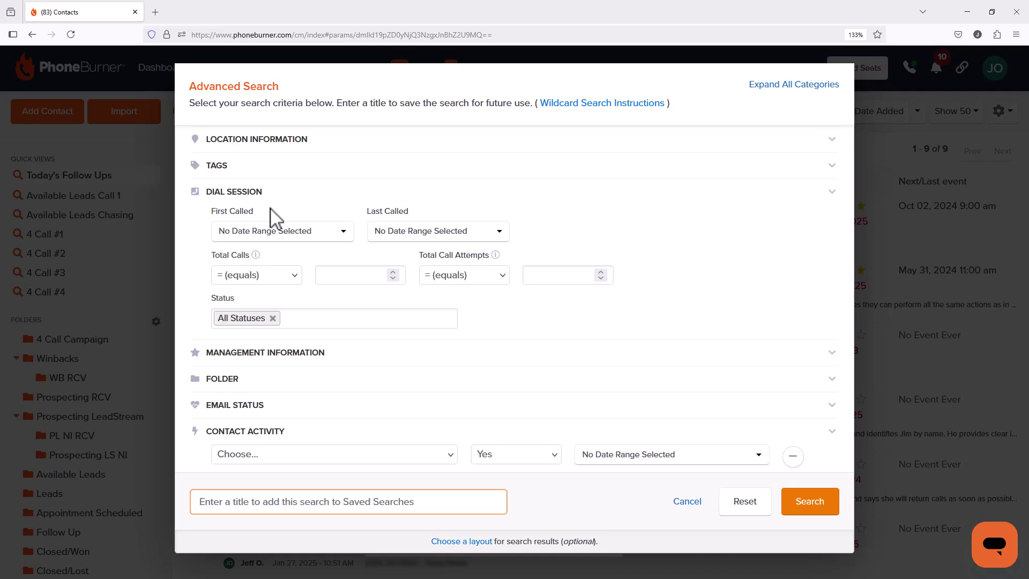
pyautogui.scroll(-2, 335, 413)
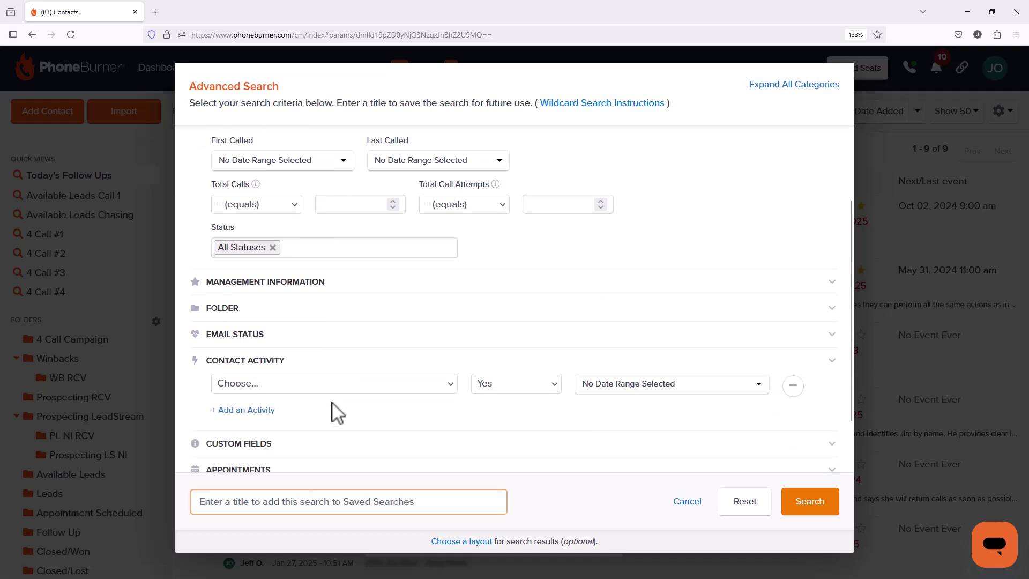
pyautogui.scroll(3, 343, 348)
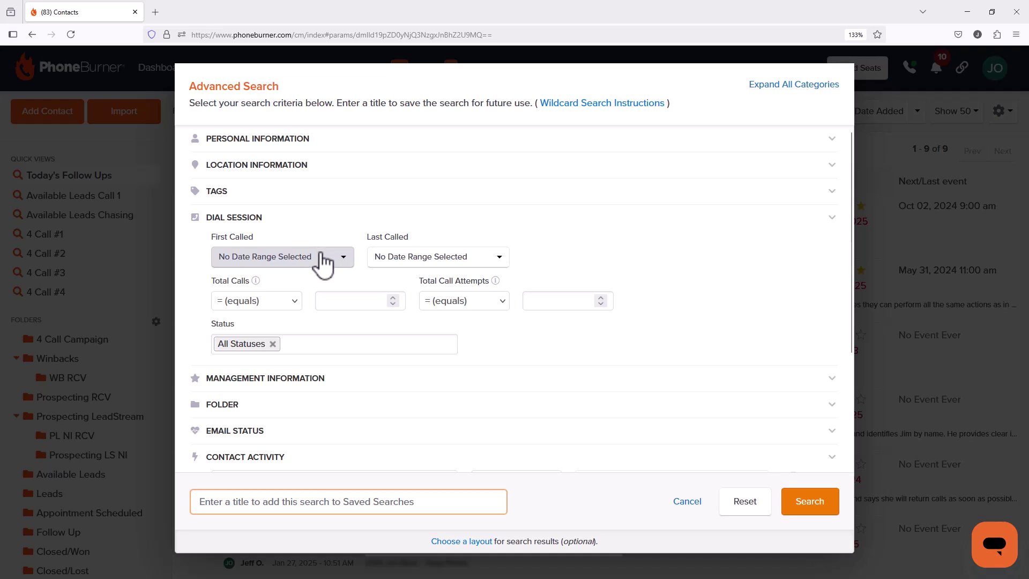
pyautogui.scroll(-5, 344, 271)
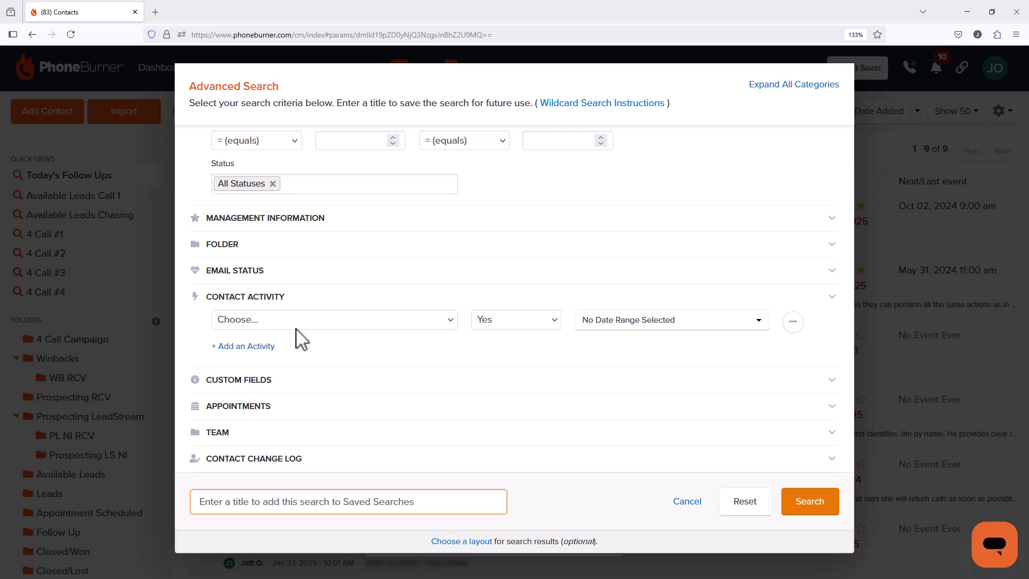
# - Set the contact activity criterion to Started a movie and check its Yes/No options
pyautogui.click(289, 320)
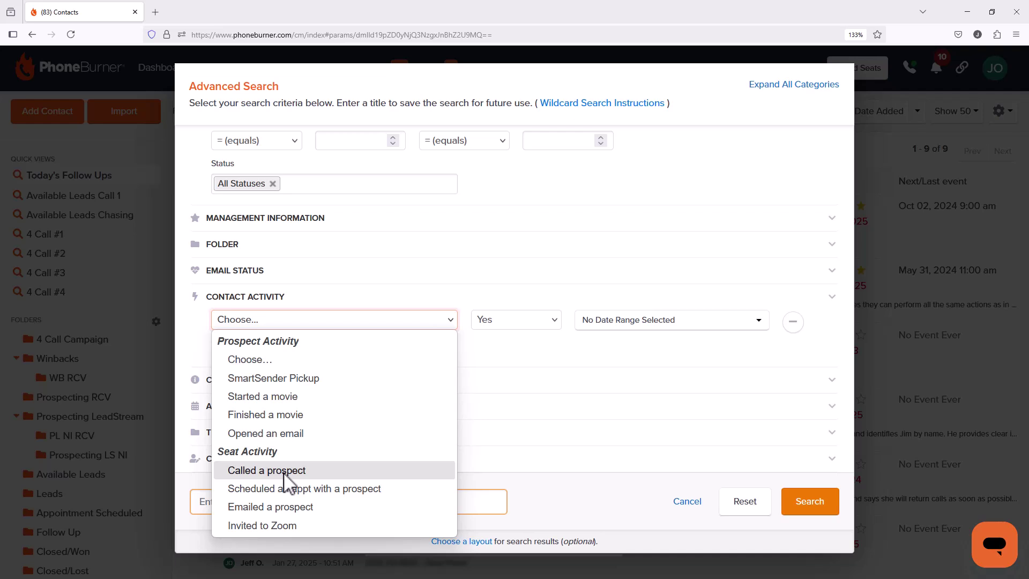
pyautogui.click(290, 399)
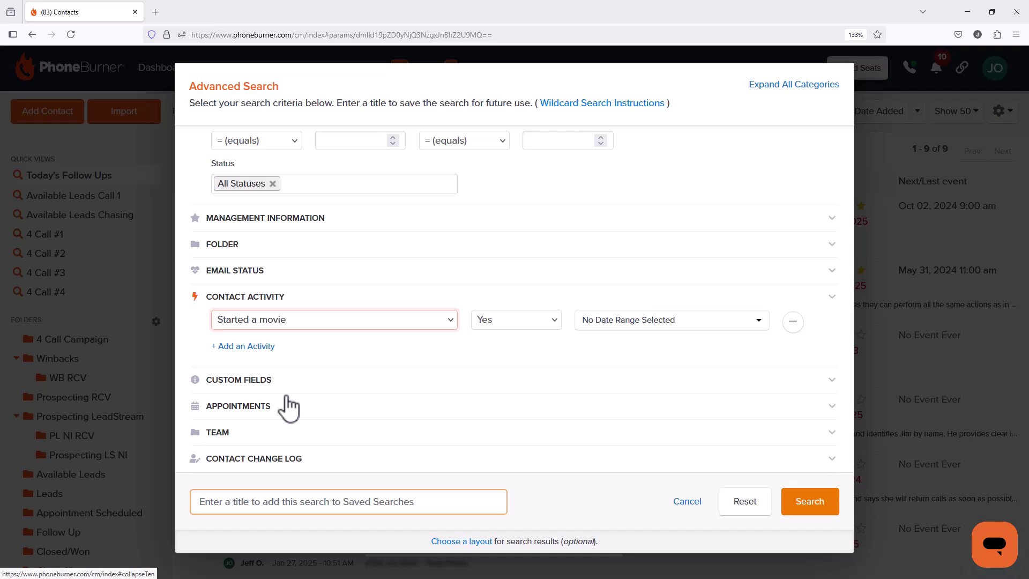
pyautogui.click(553, 323)
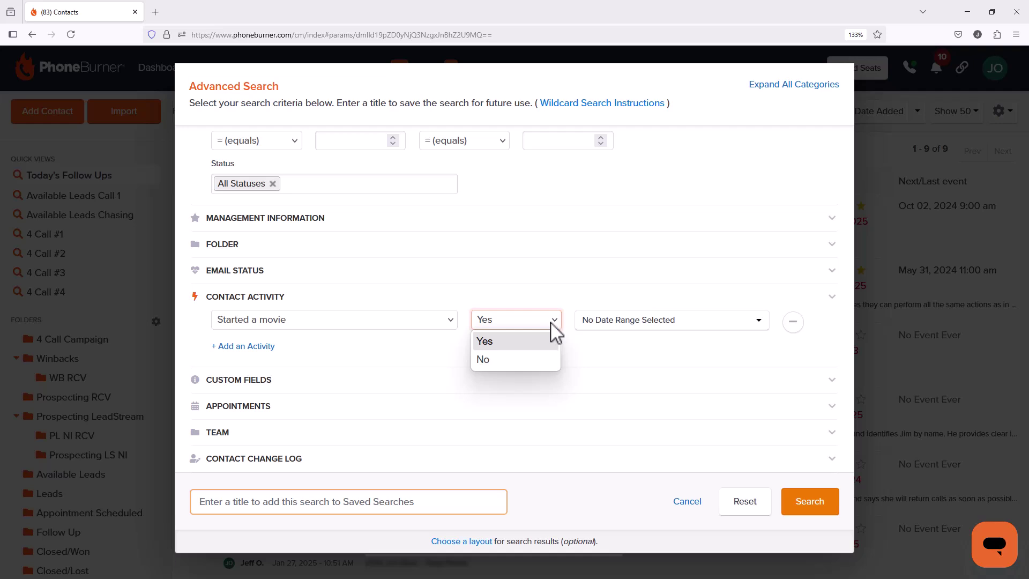
# - Limit the Started a movie activity to dates between 05/18/25 and 05/25/25 and run the search
pyautogui.click(619, 327)
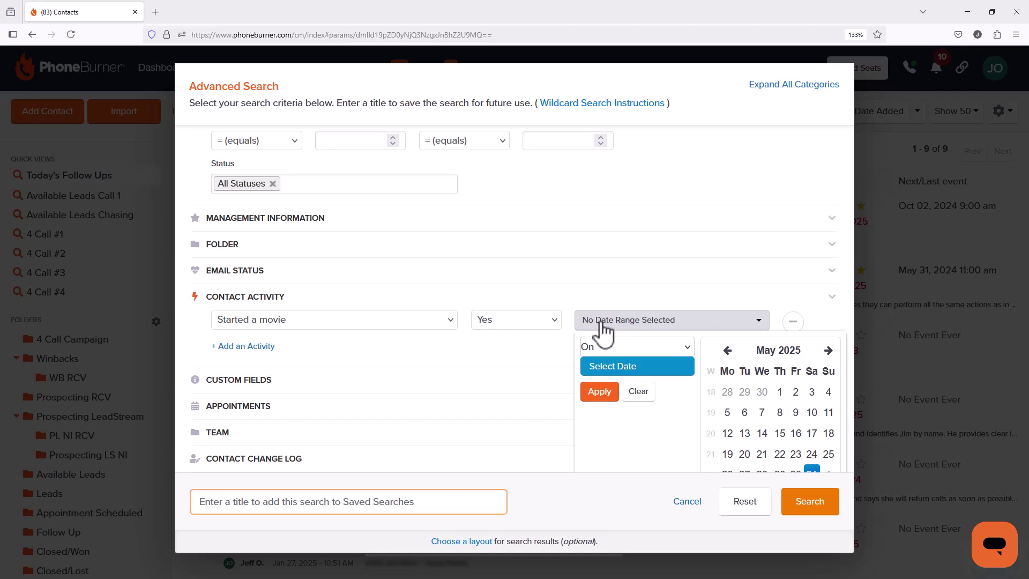
pyautogui.click(623, 346)
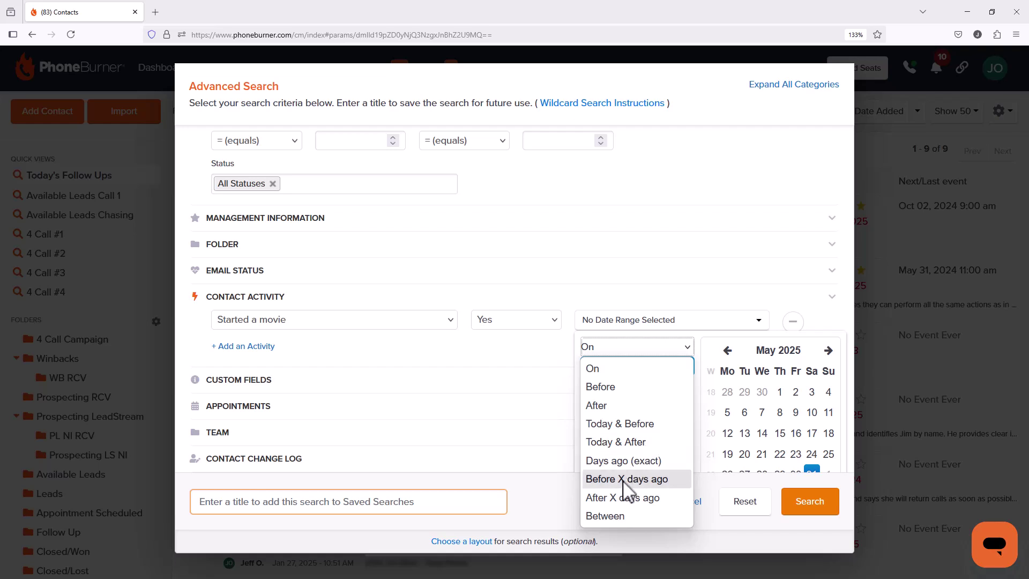
pyautogui.click(626, 512)
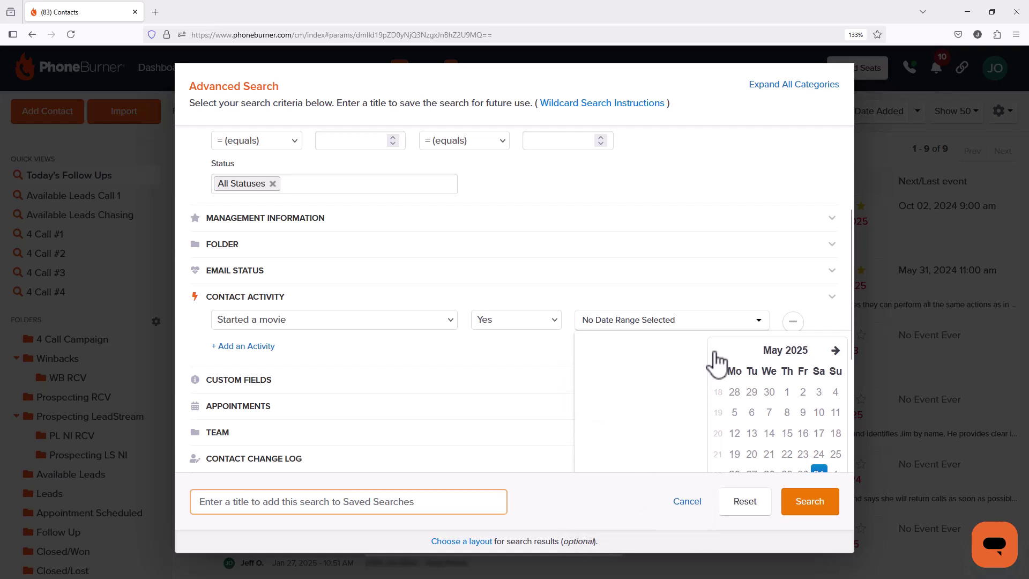
pyautogui.scroll(-3, 716, 363)
pyautogui.scroll(-2, 717, 364)
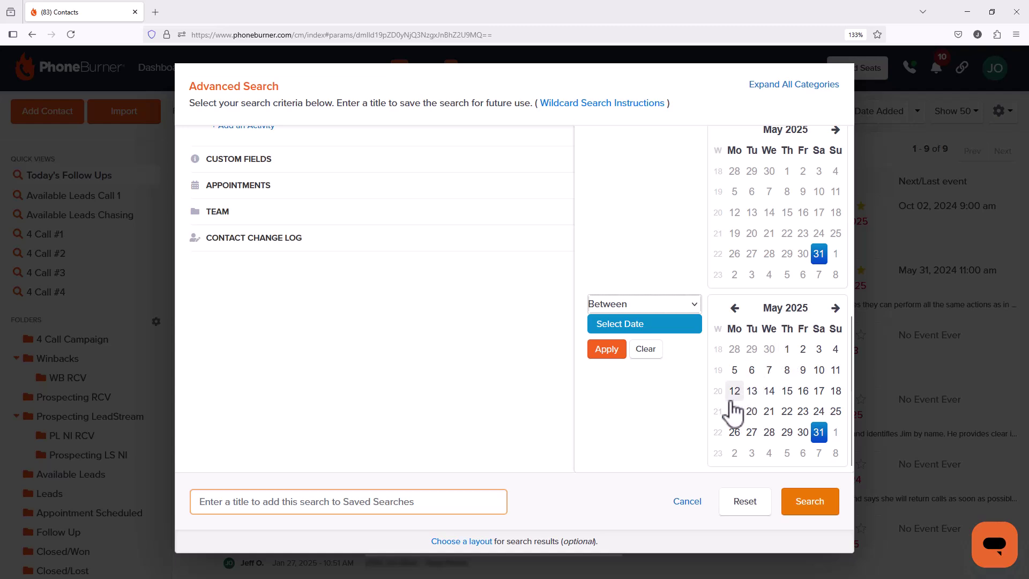
pyautogui.click(836, 410)
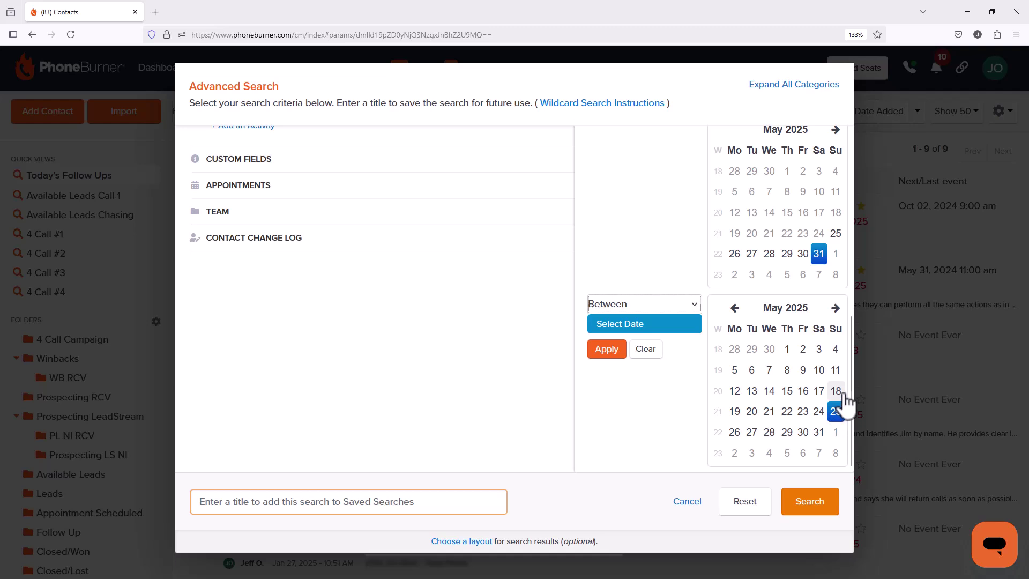
pyautogui.click(836, 390)
pyautogui.click(836, 234)
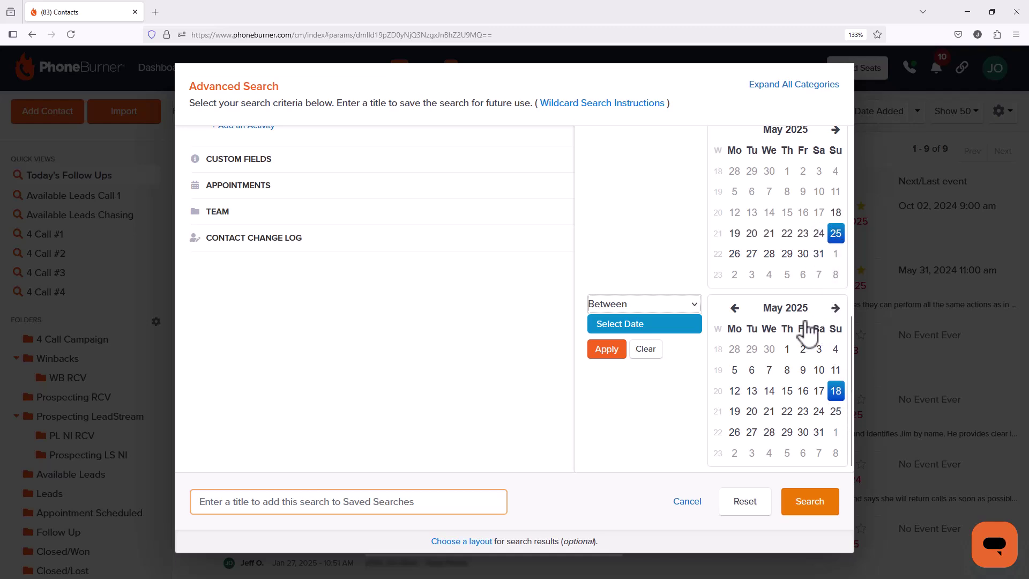
pyautogui.click(605, 351)
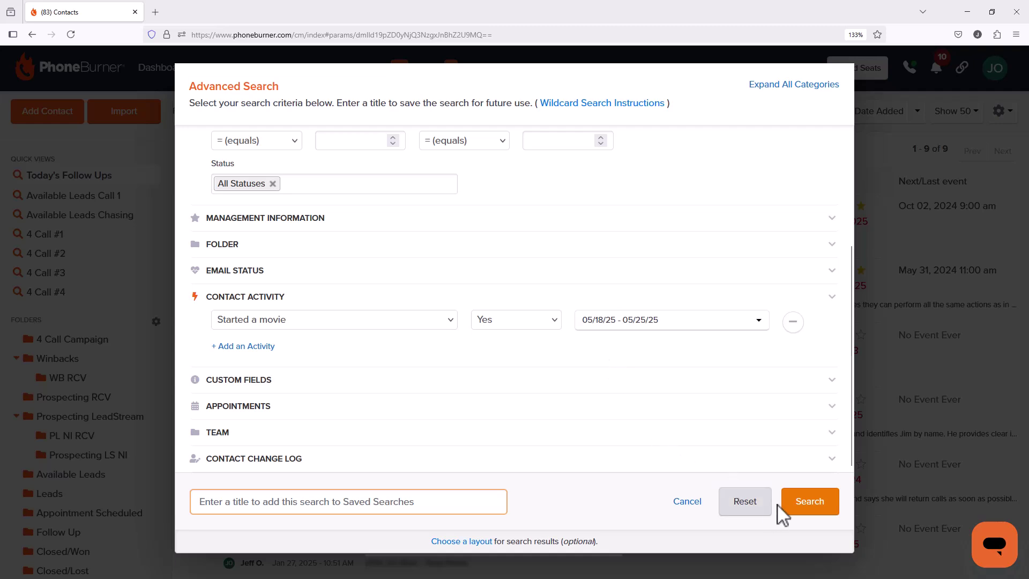
pyautogui.click(804, 509)
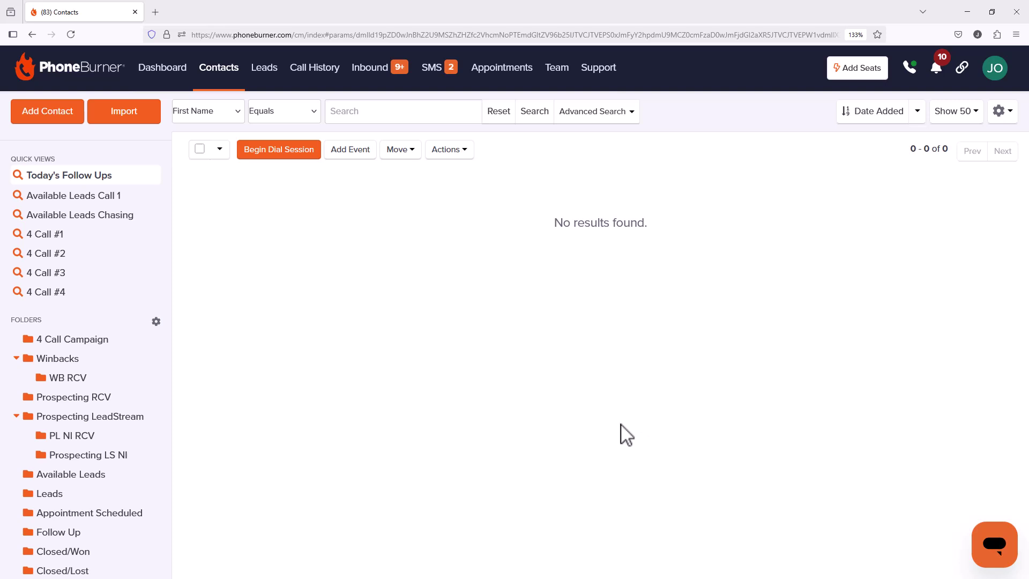
# - Reset the advanced search criteria and search for contacts who Started a movie, without a date range
pyautogui.click(609, 117)
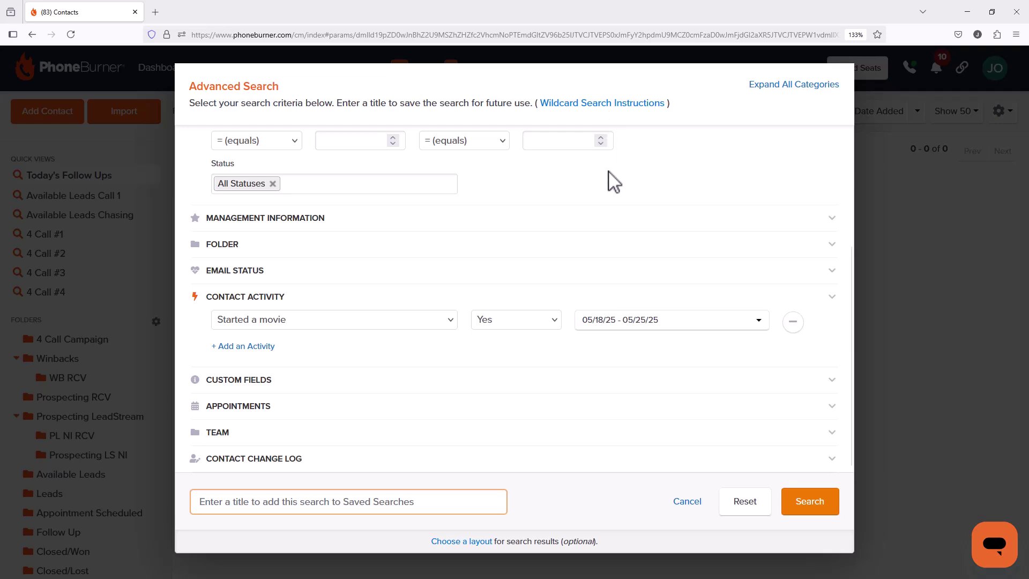
pyautogui.scroll(-5, 629, 361)
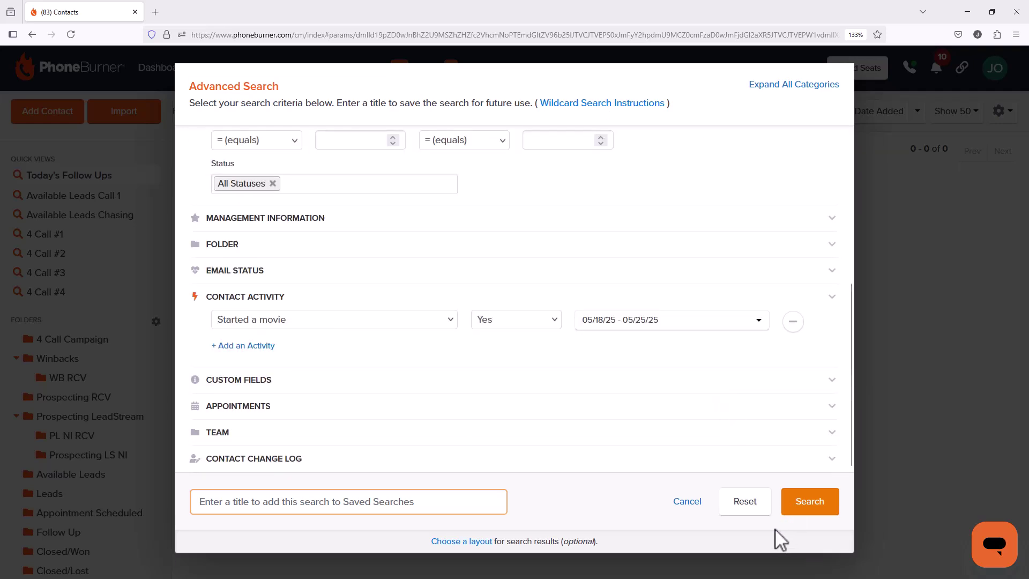
pyautogui.click(744, 509)
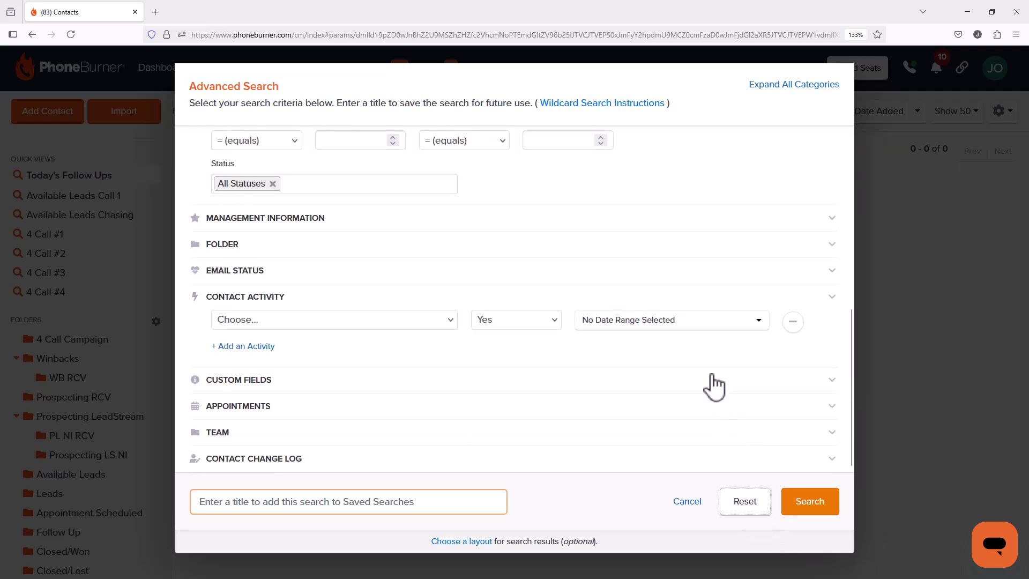
pyautogui.click(358, 326)
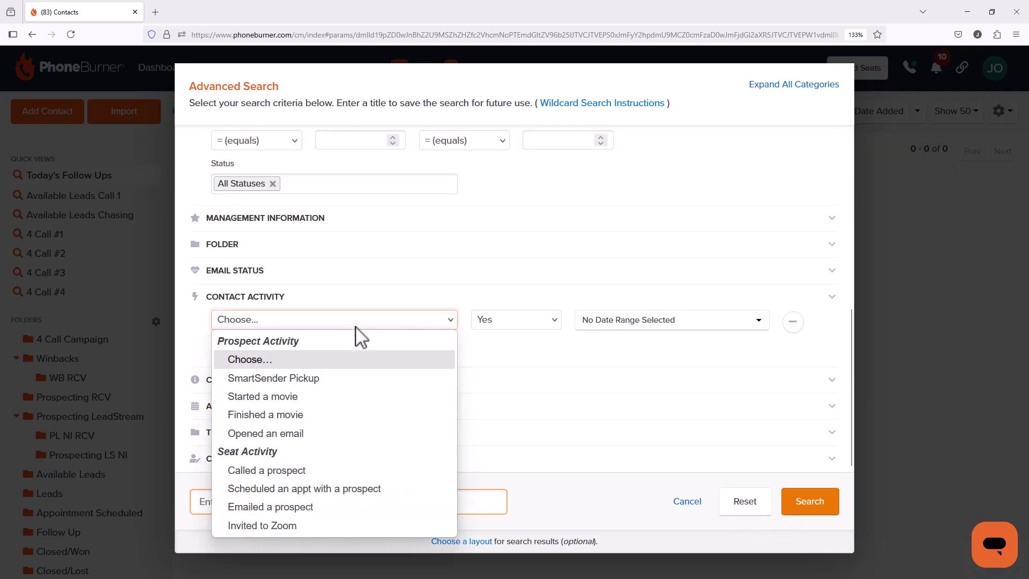
pyautogui.click(311, 397)
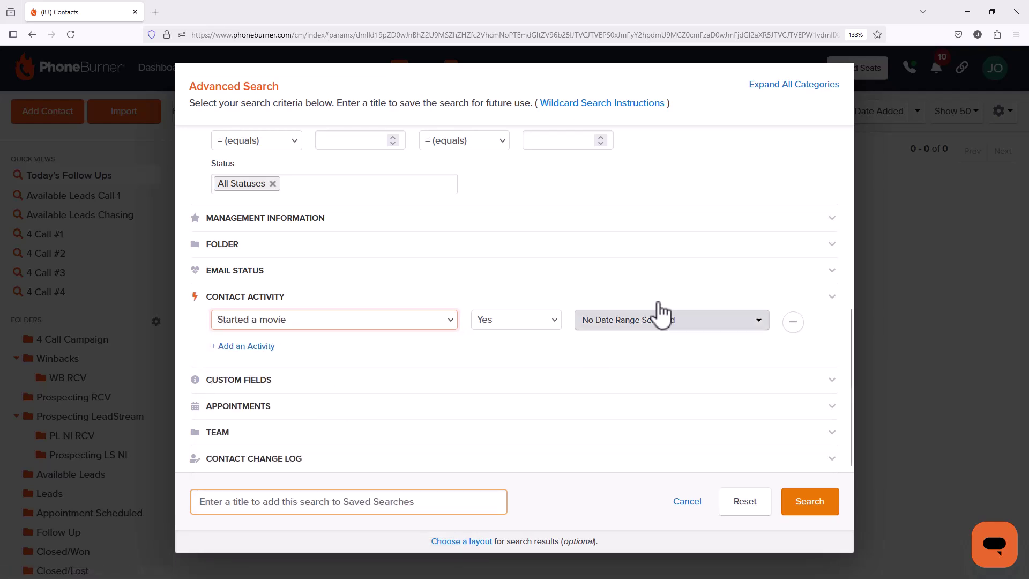
pyautogui.click(809, 501)
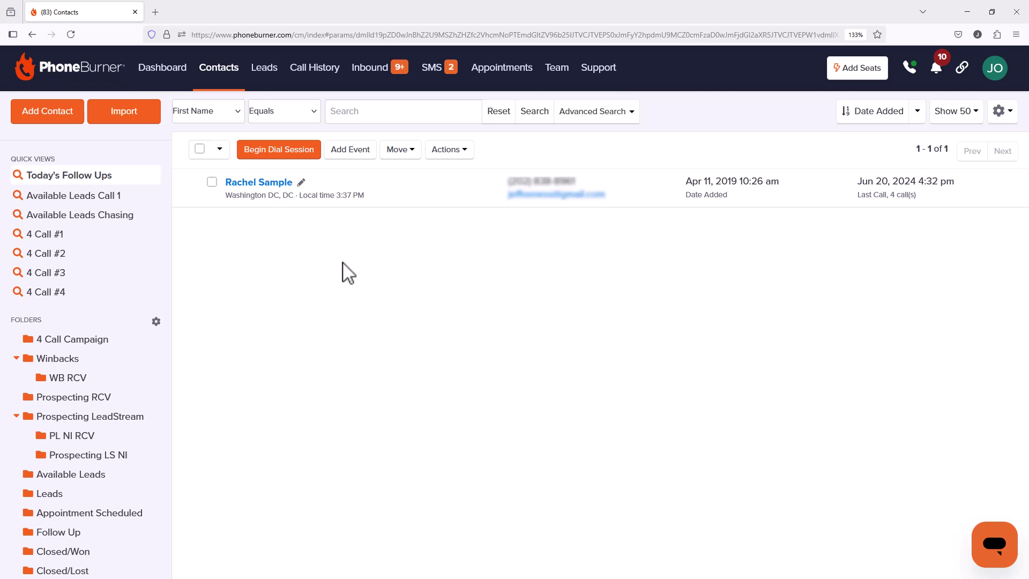
# - Reopen the advanced search and change the contact activity criterion to Emailed a prospect
pyautogui.click(595, 111)
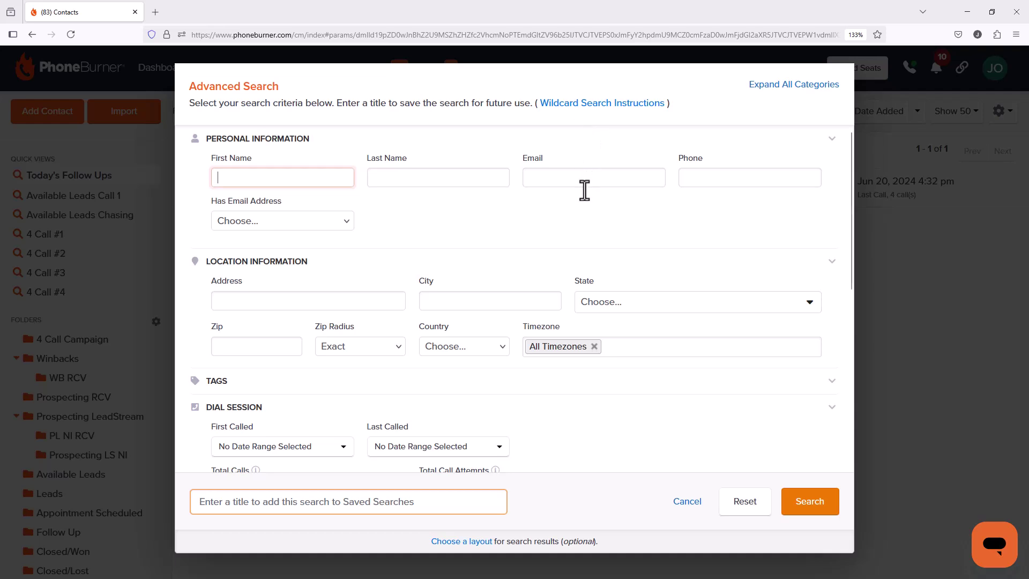
pyautogui.scroll(-5, 590, 266)
pyautogui.scroll(-2, 590, 266)
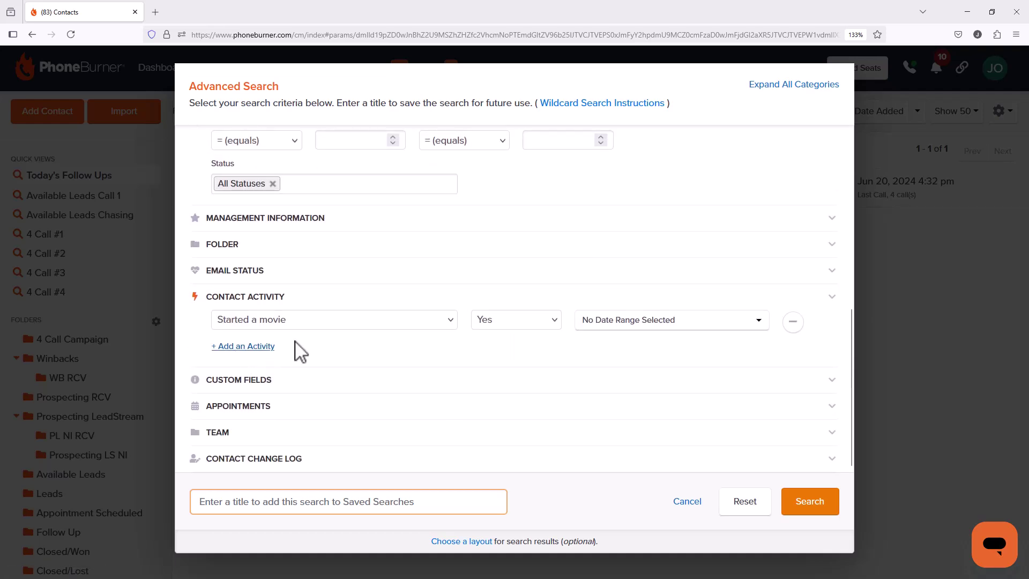
pyautogui.click(413, 328)
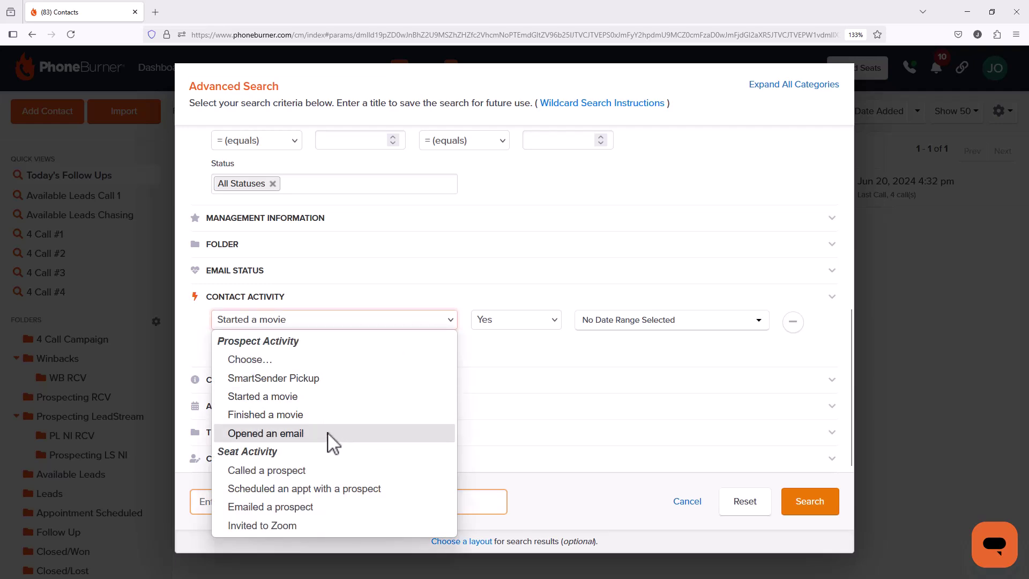
pyautogui.click(317, 506)
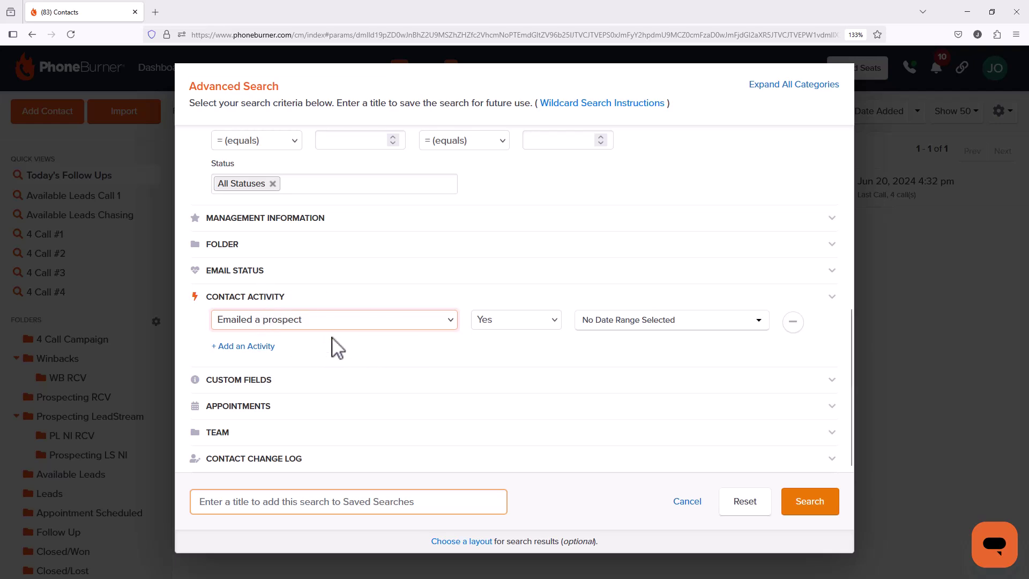
# - Add a second activity criterion, Scheduled an appt with a prospect, and run the search
pyautogui.click(241, 347)
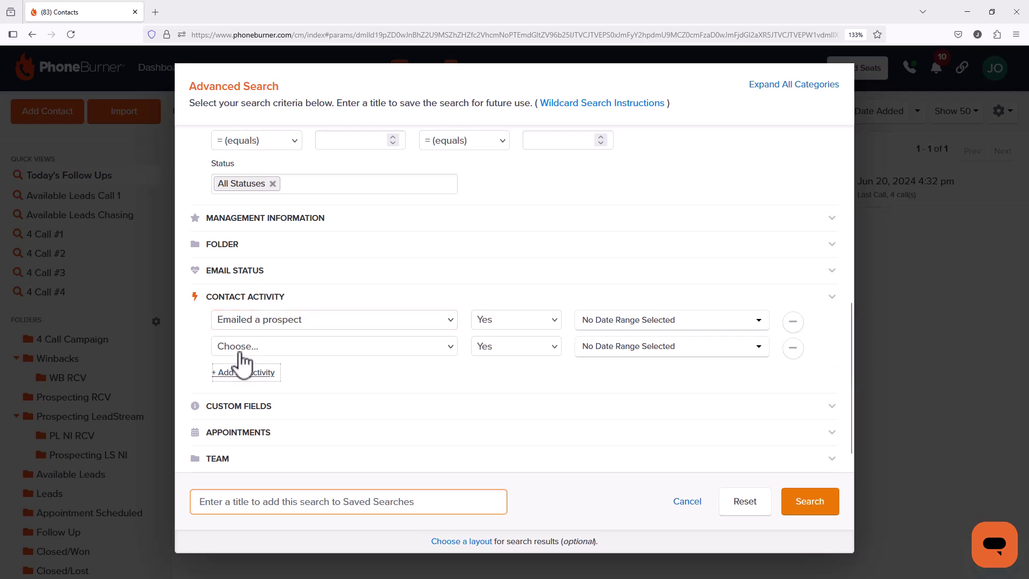
pyautogui.click(283, 346)
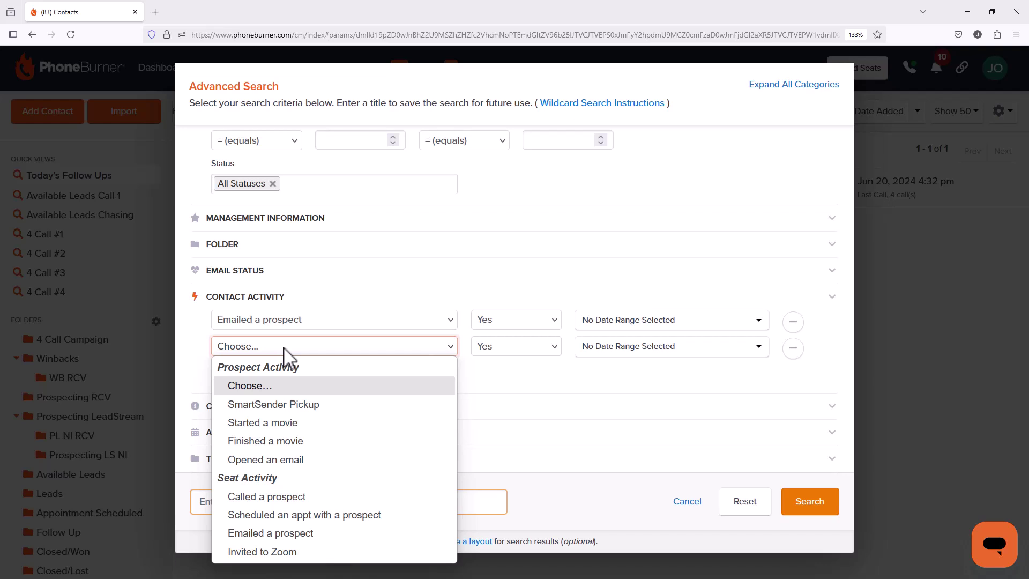
pyautogui.click(285, 515)
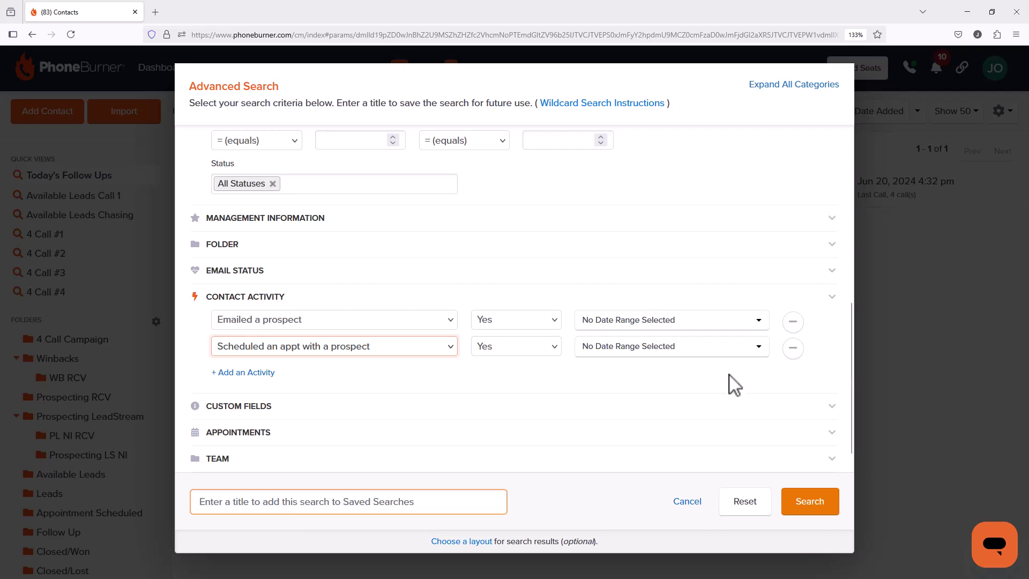
pyautogui.click(795, 509)
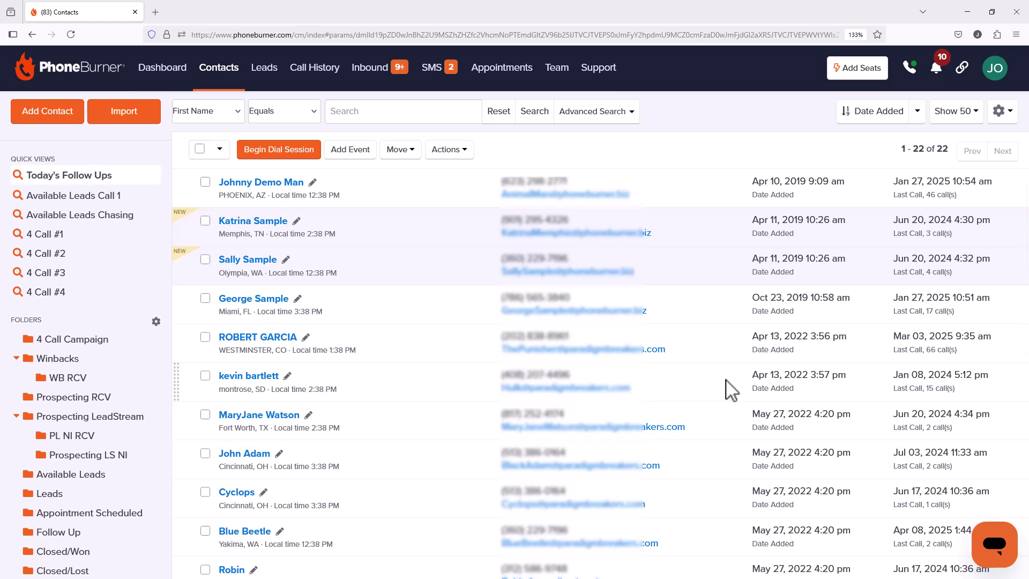
# - Remove the Scheduled an appt with a prospect activity from the advanced search and search by Emailed a prospect alone
pyautogui.click(591, 111)
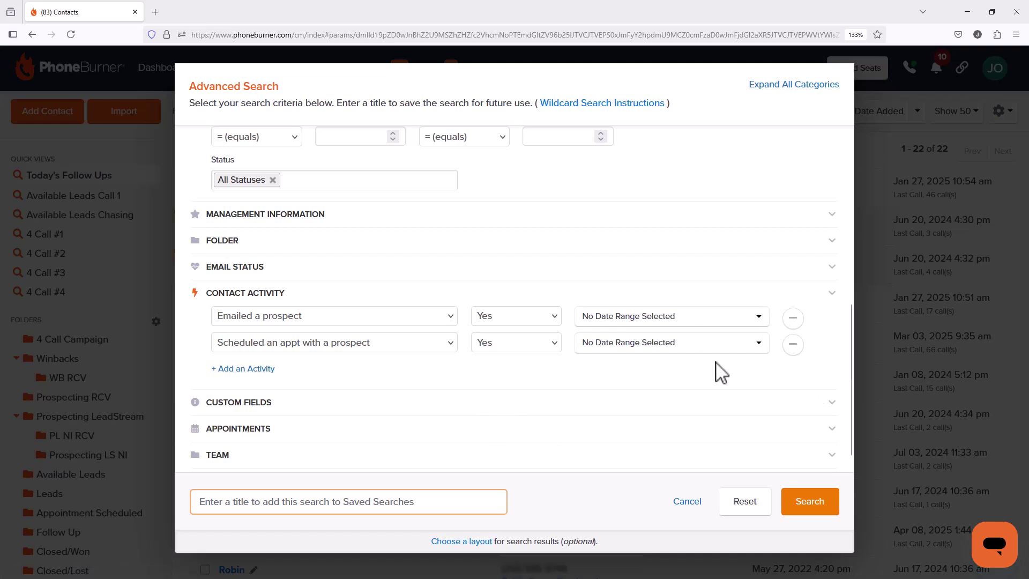
pyautogui.click(792, 344)
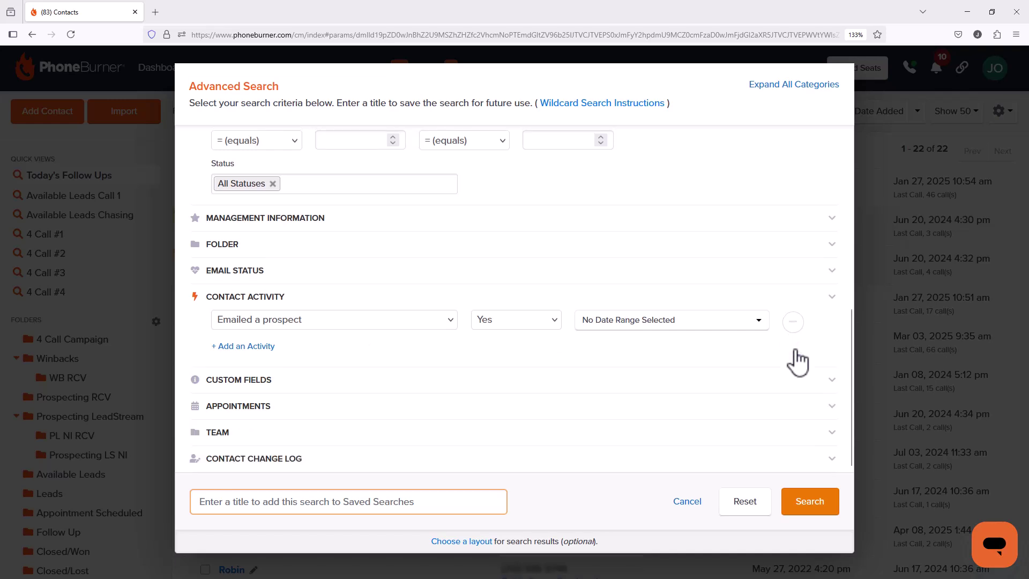
pyautogui.click(808, 507)
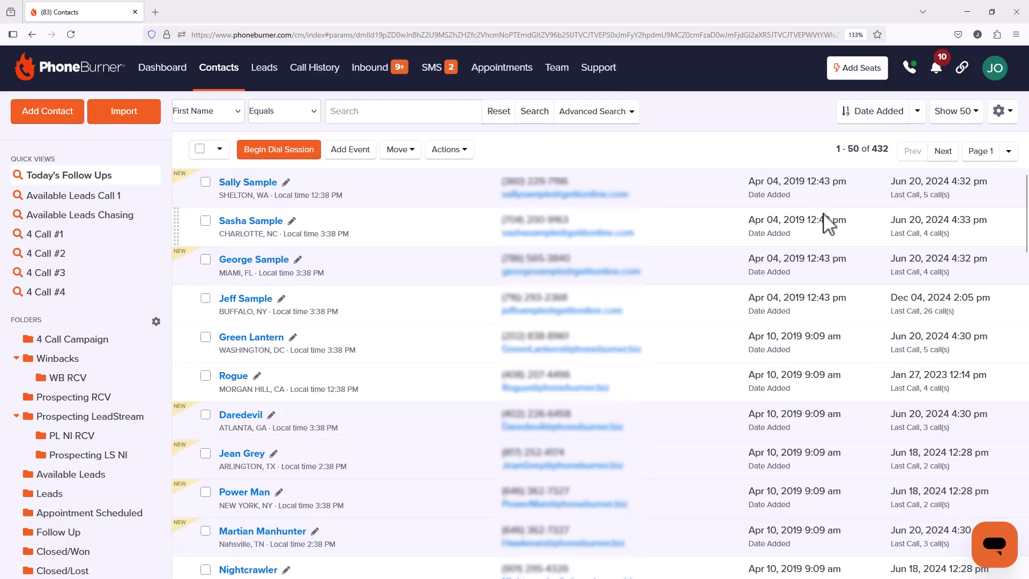
# - Change the advanced search's contact activity criterion to Scheduled an appt with a prospect and run the search
pyautogui.click(598, 118)
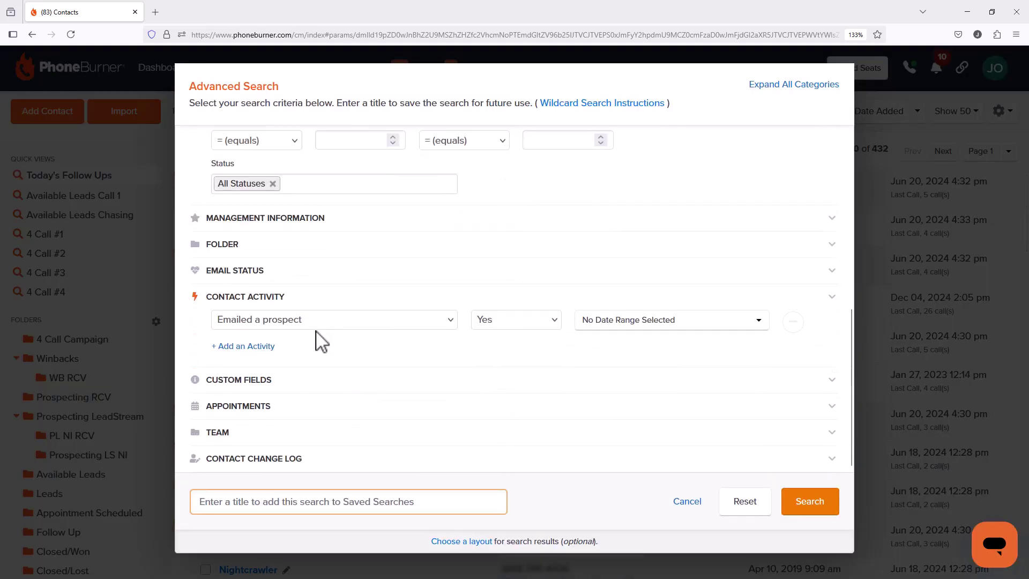
pyautogui.click(377, 322)
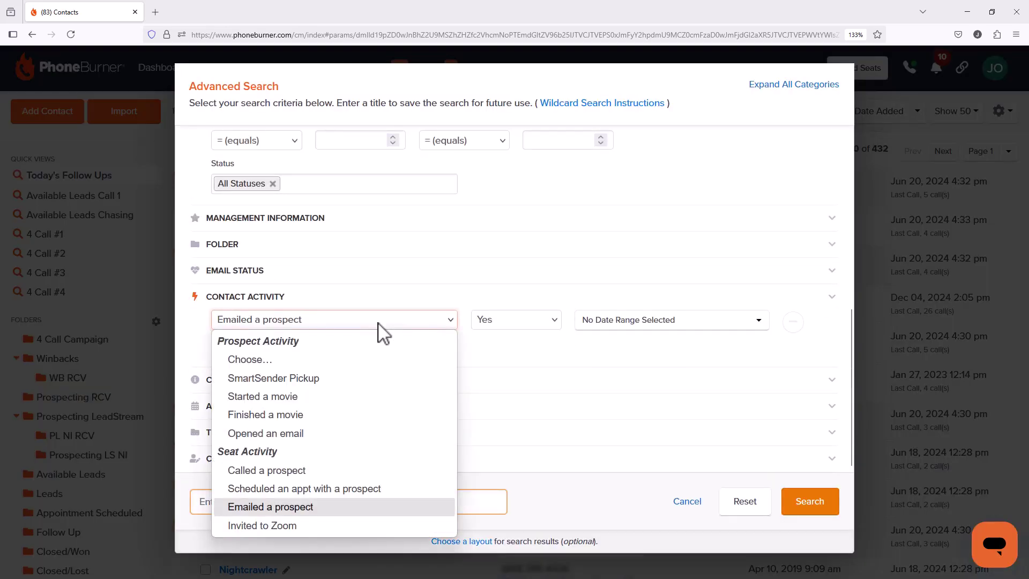
pyautogui.click(342, 489)
pyautogui.click(817, 504)
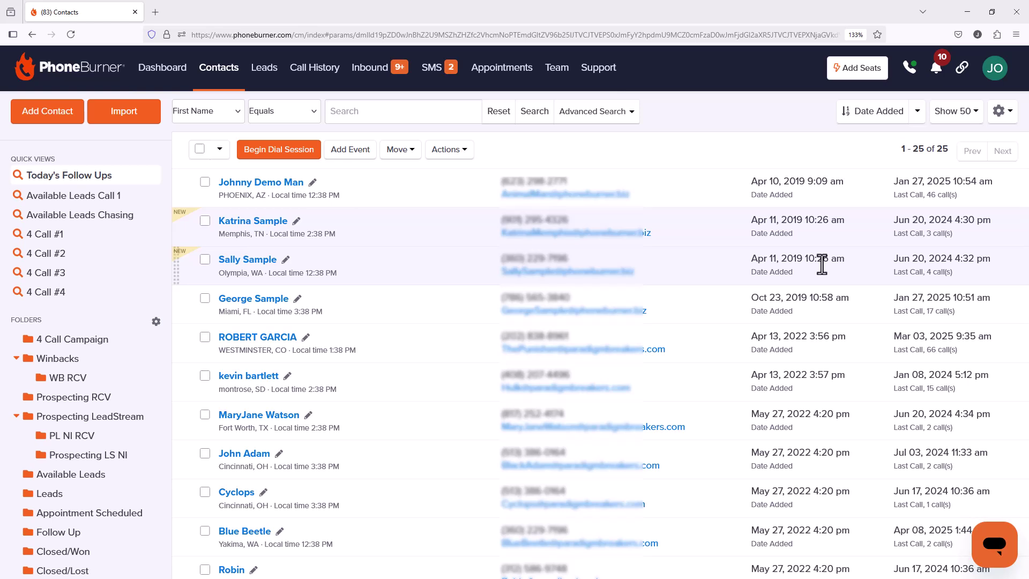
# - Reopen the advanced search criteria from the contact list
pyautogui.click(578, 115)
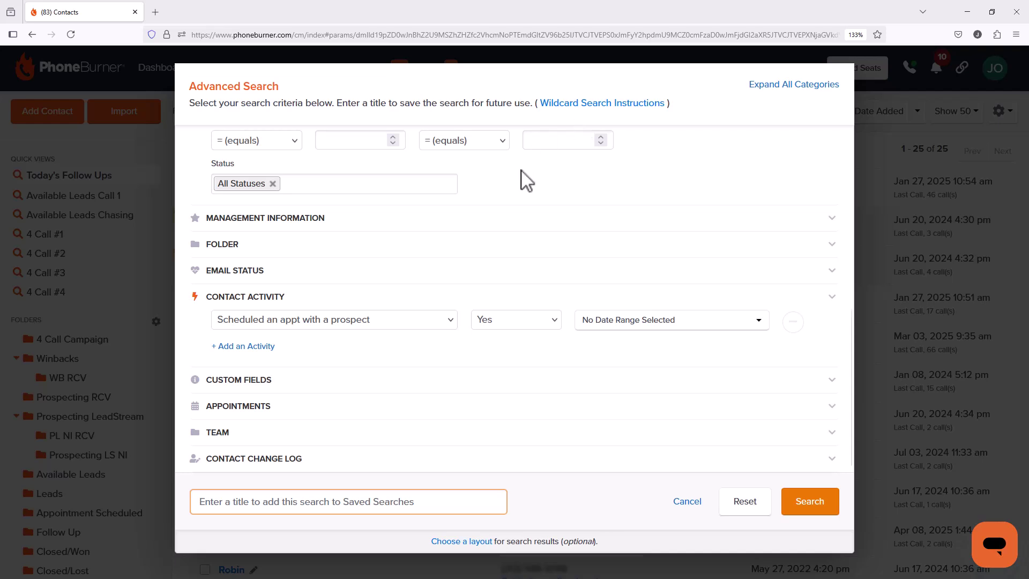